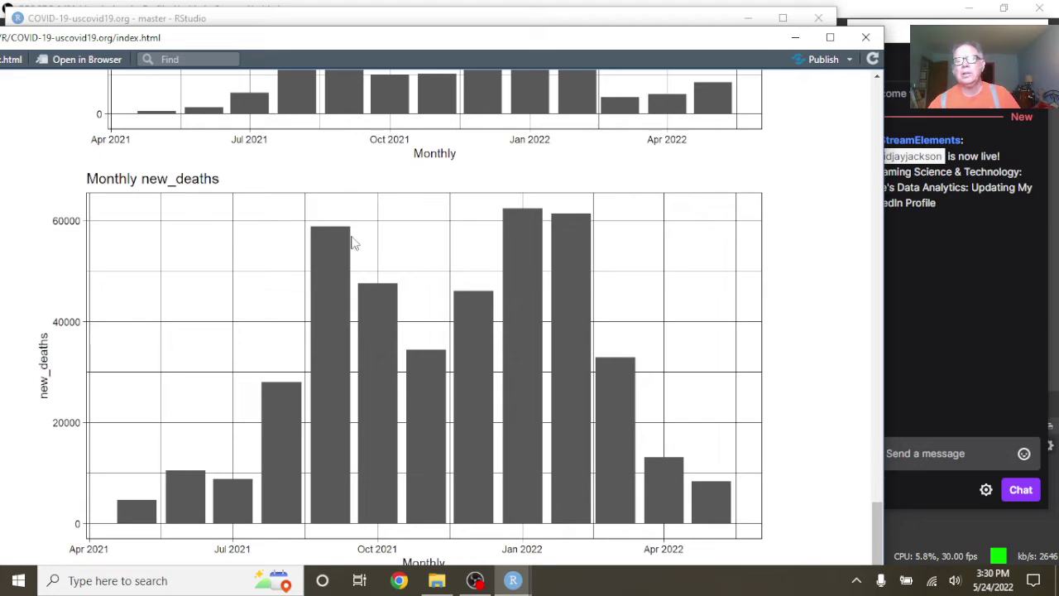
- Examine the knitted COVID-19 report from its beginning: the totals, the yearly cases and deaths charts, and the latest points of the daily moving-average plots
left_click_drag(877, 521, 870, 25)
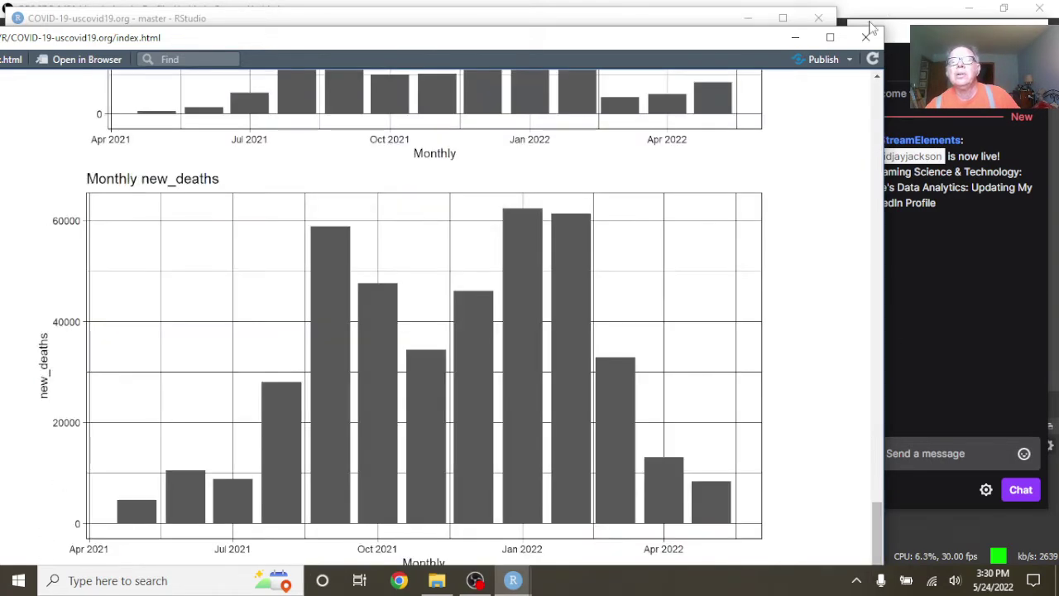
left_click(879, 108)
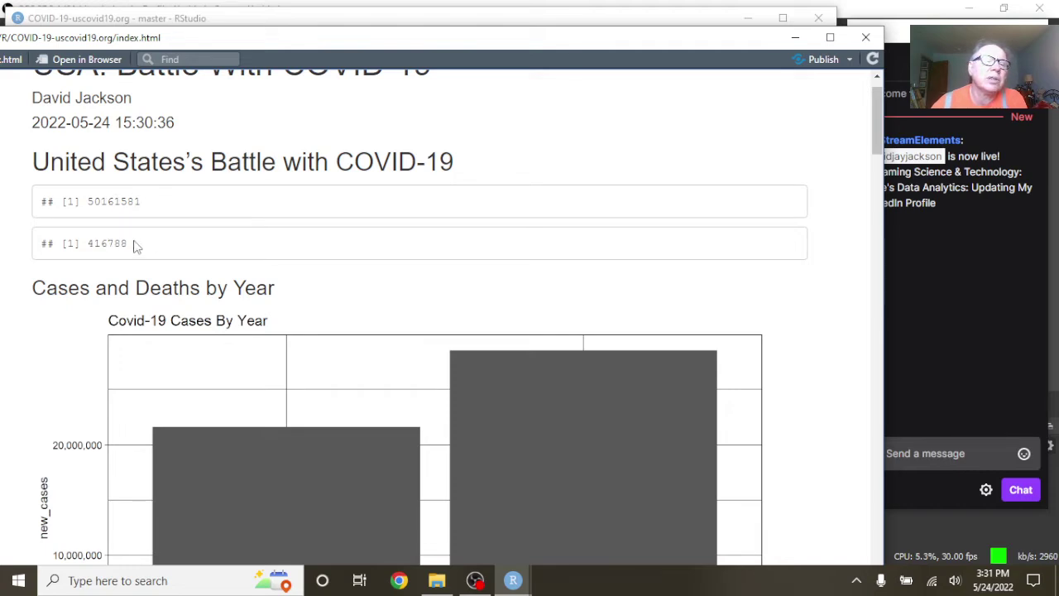
scroll(510, 231, "down", 2)
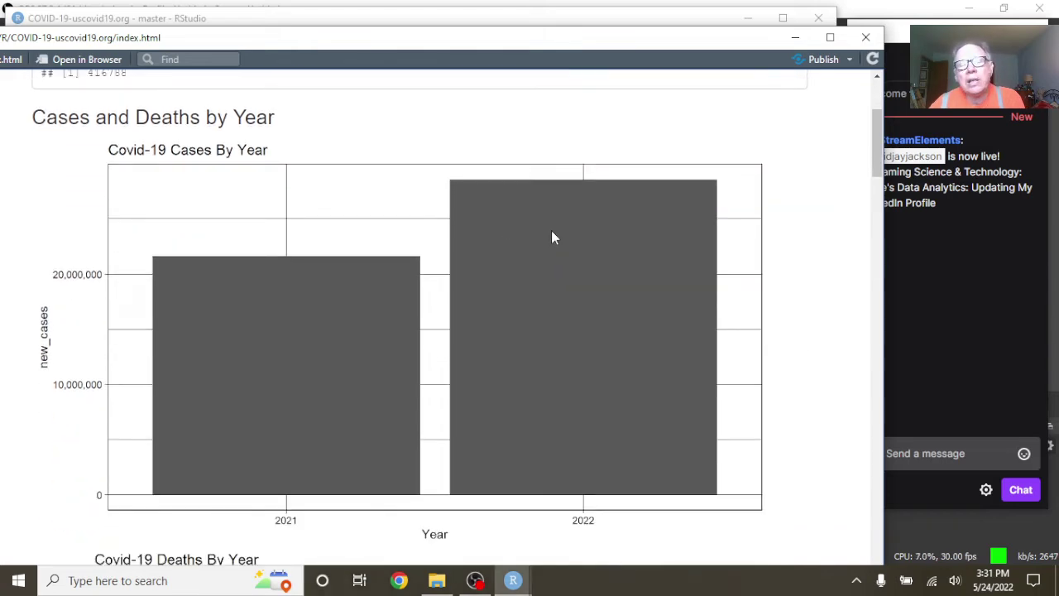
scroll(326, 314, "down", 5)
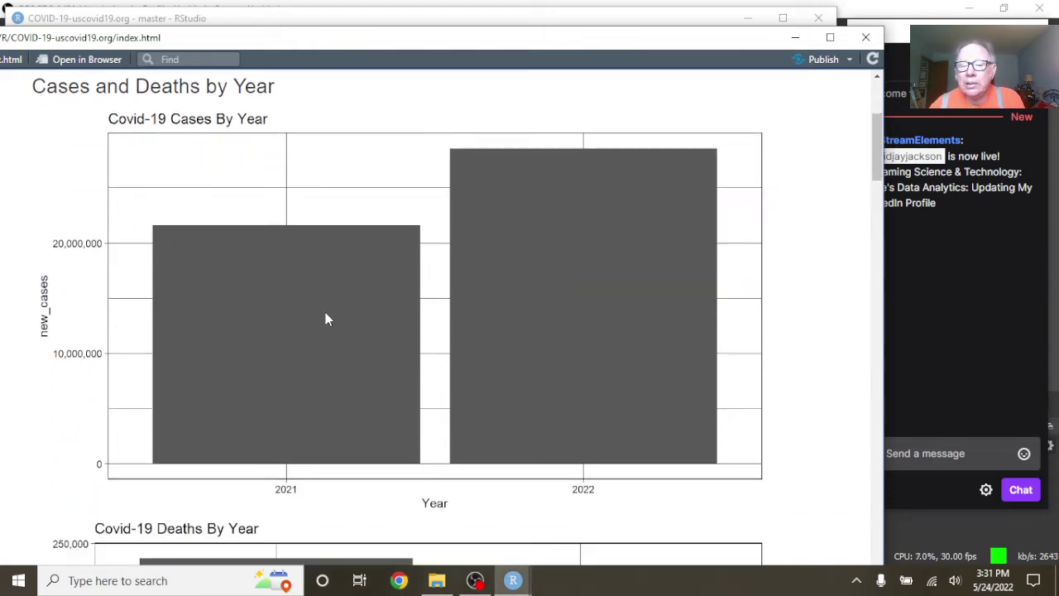
scroll(563, 345, "down", 1)
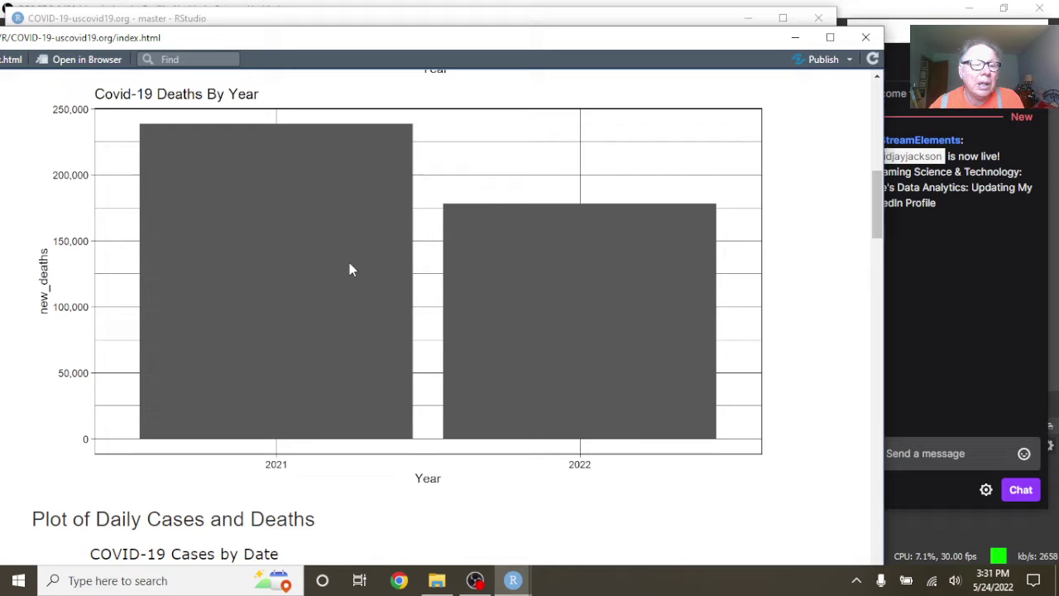
scroll(343, 266, "down", 1)
scroll(338, 265, "down", 3)
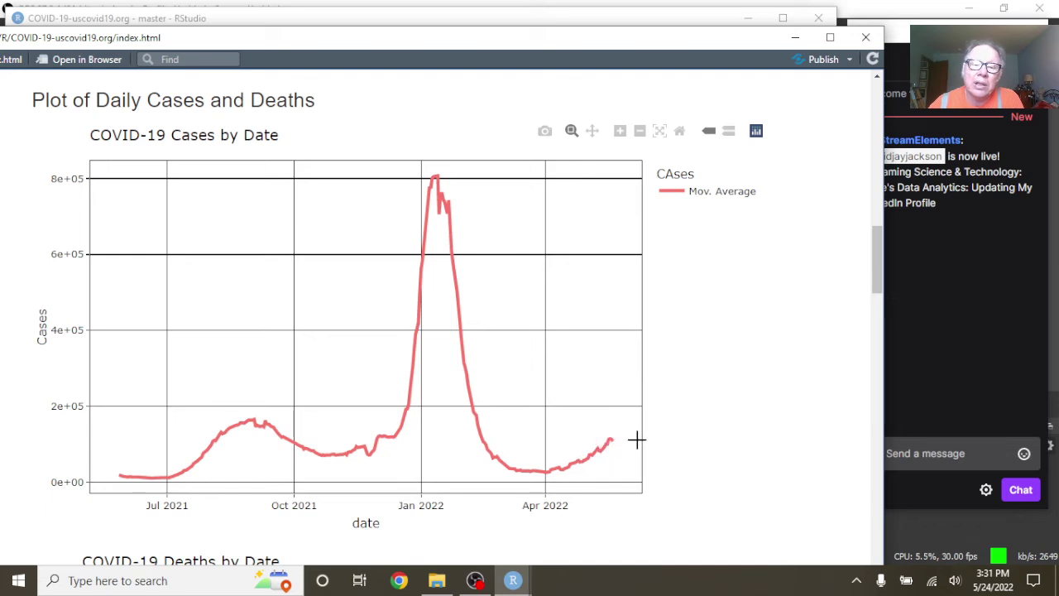
mouse_move(620, 440)
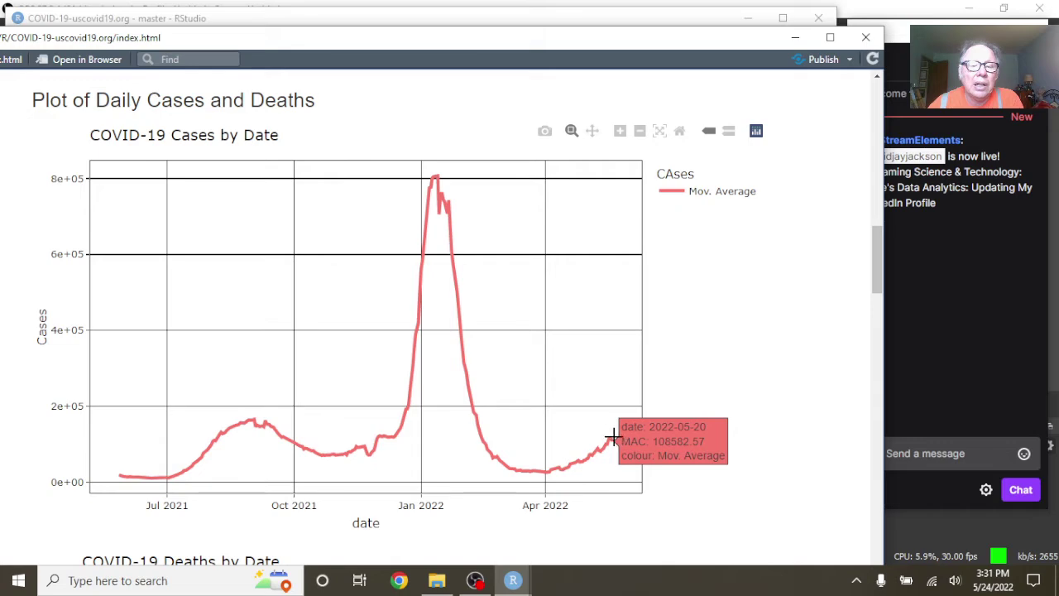
scroll(466, 270, "down", 2)
scroll(468, 271, "down", 4)
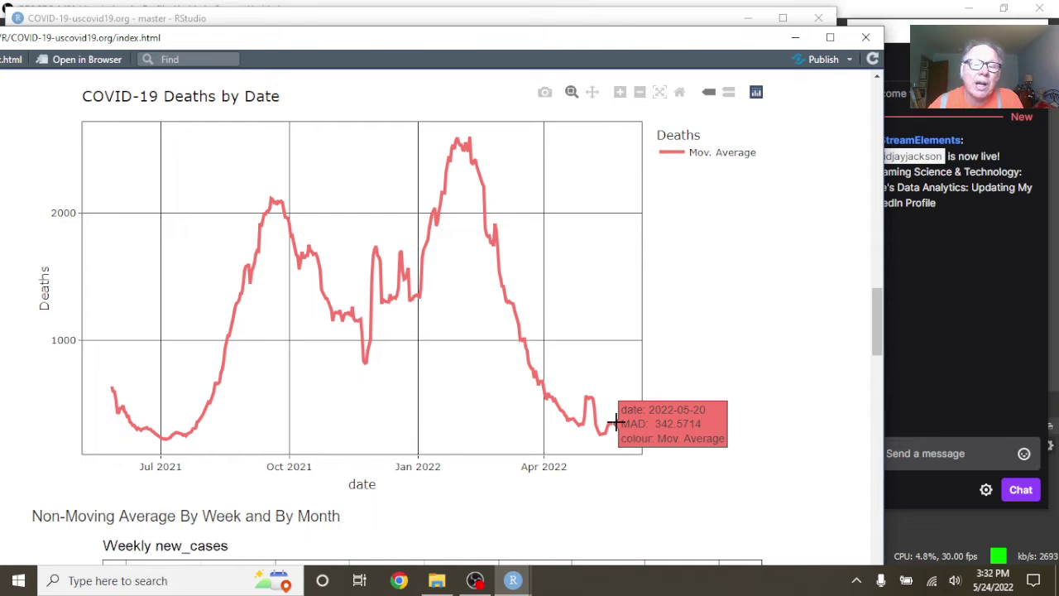
- Examine the weekly and monthly new_cases and new_deaths charts in the report, and close the report preview
scroll(697, 342, "down", 5)
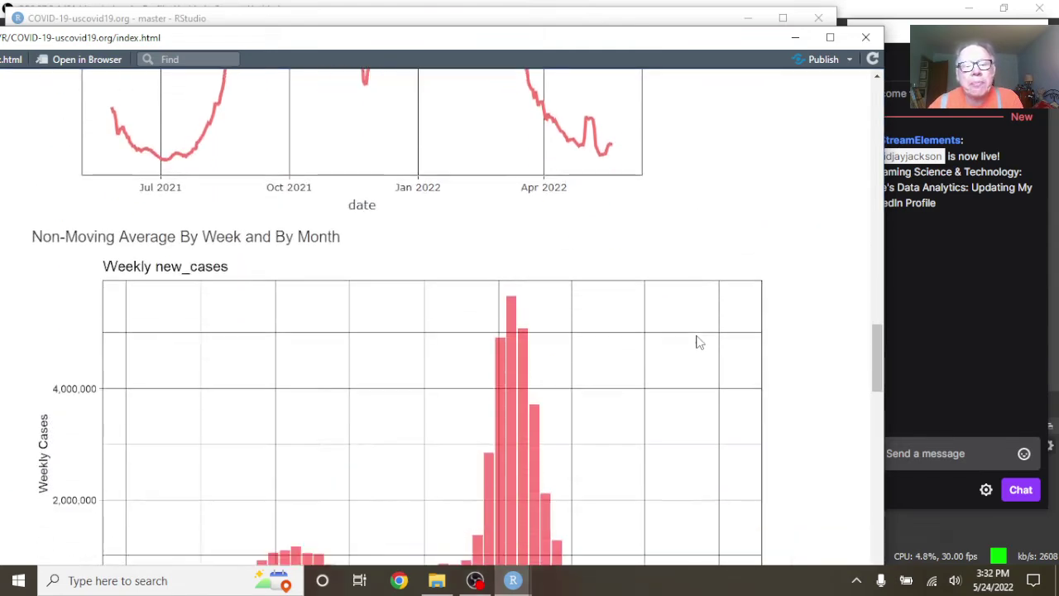
scroll(697, 342, "down", 1)
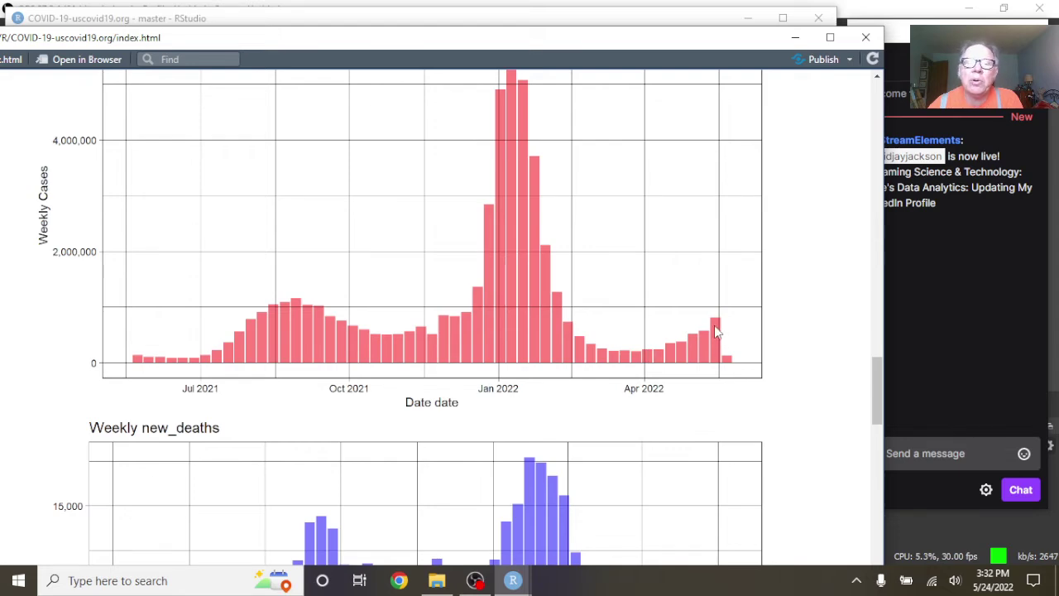
scroll(710, 327, "down", 3)
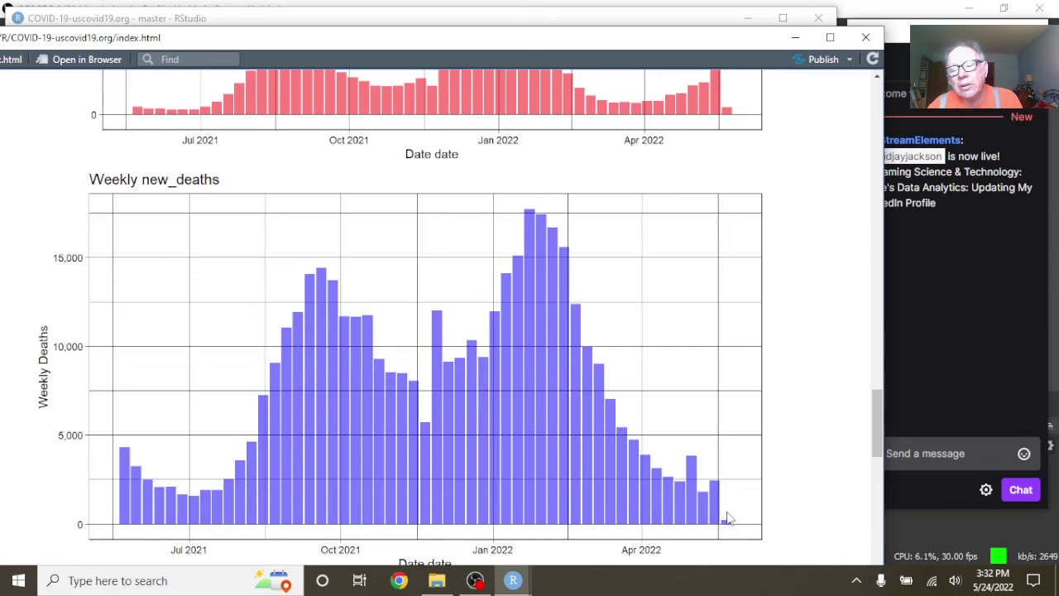
scroll(541, 249, "down", 2)
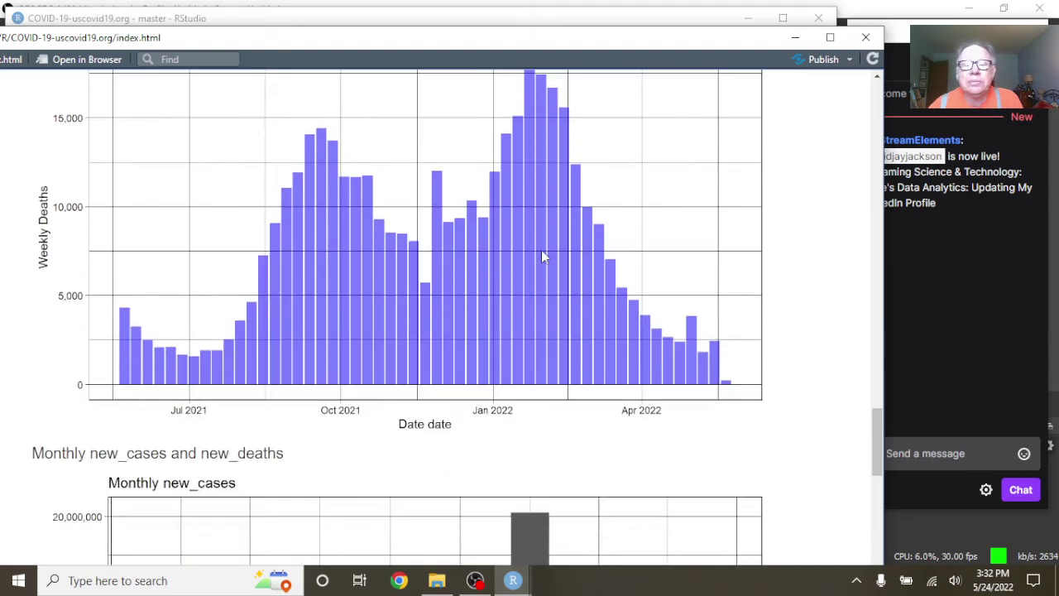
scroll(541, 255, "down", 4)
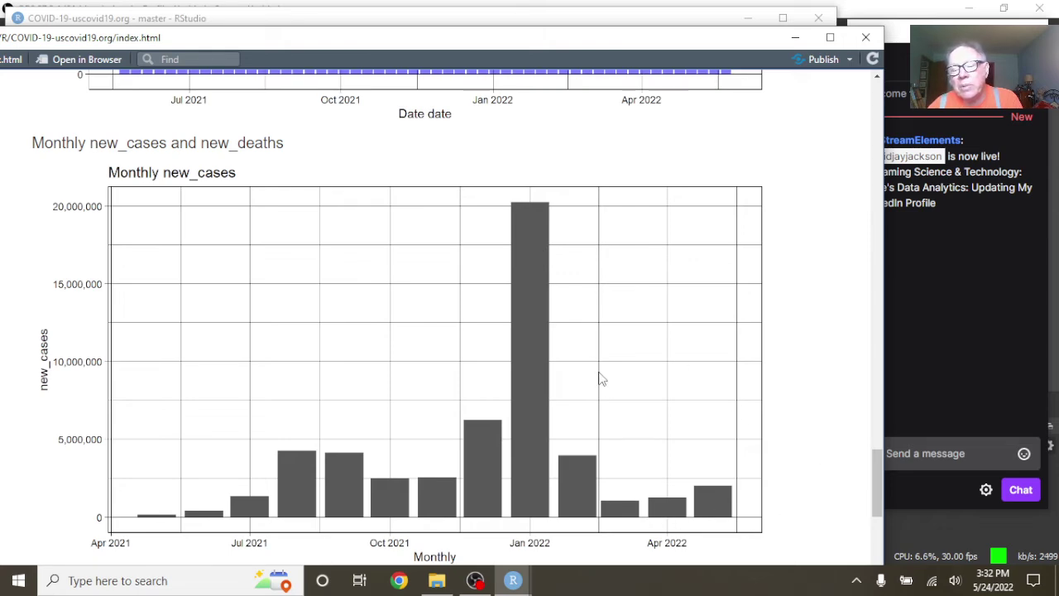
scroll(523, 276, "down", 1)
scroll(523, 276, "down", 5)
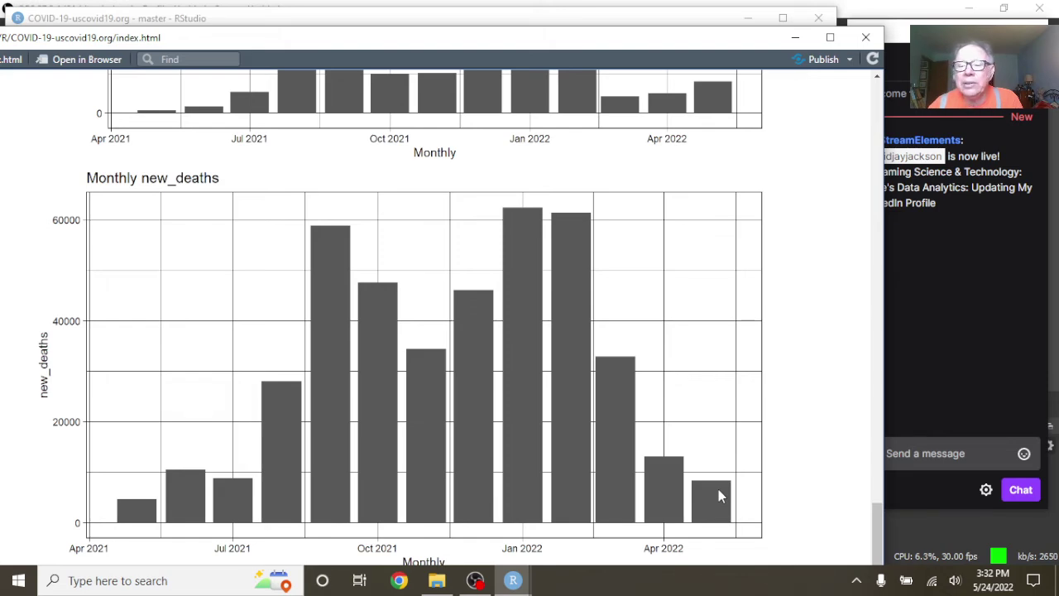
left_click(865, 38)
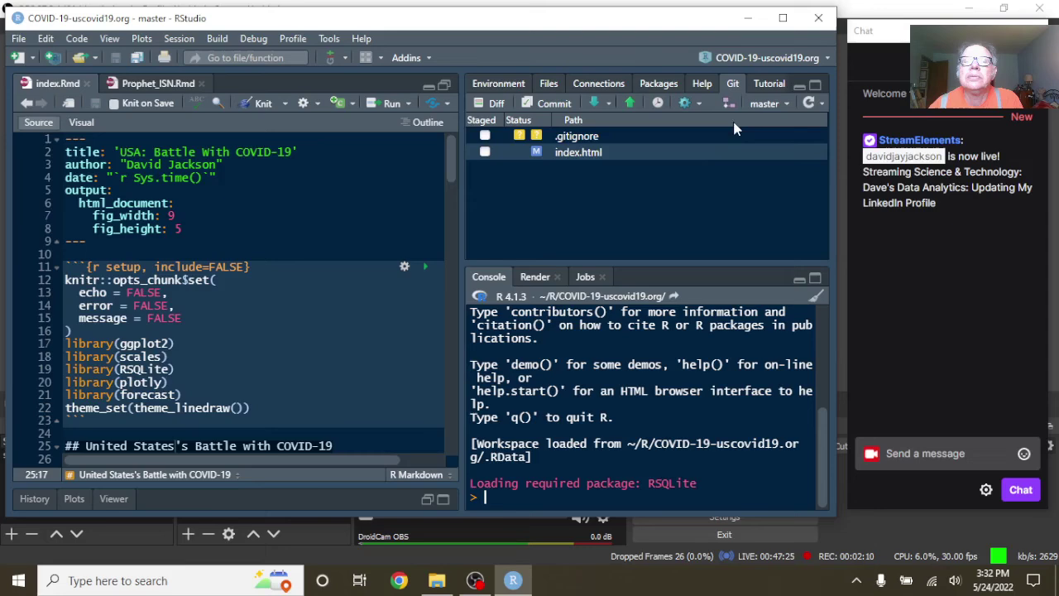
- Stage index.html and commit it with the message "Updated 2022-05-24"
left_click(486, 154)
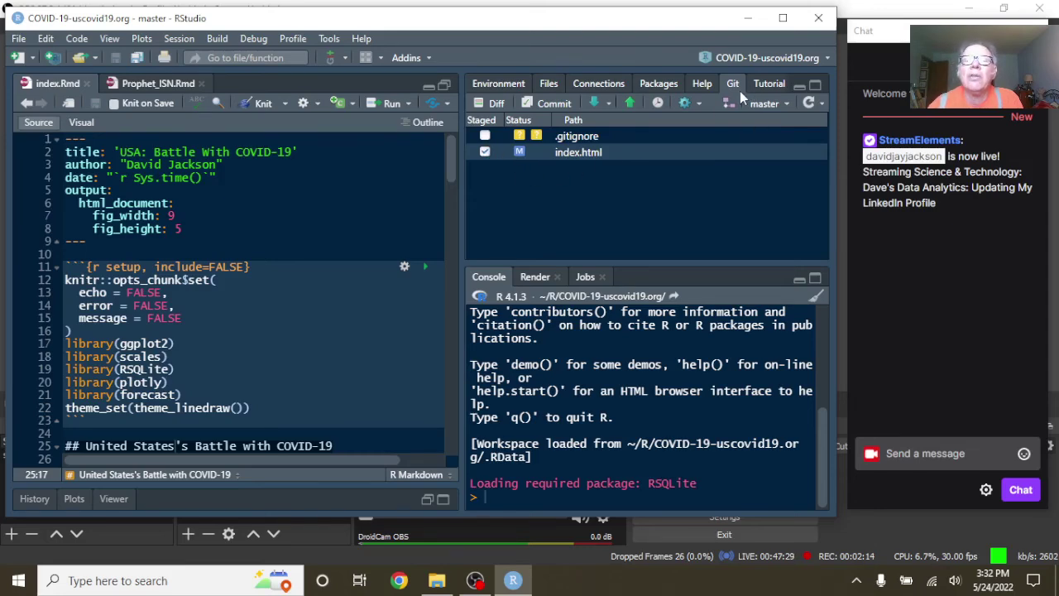
left_click(549, 103)
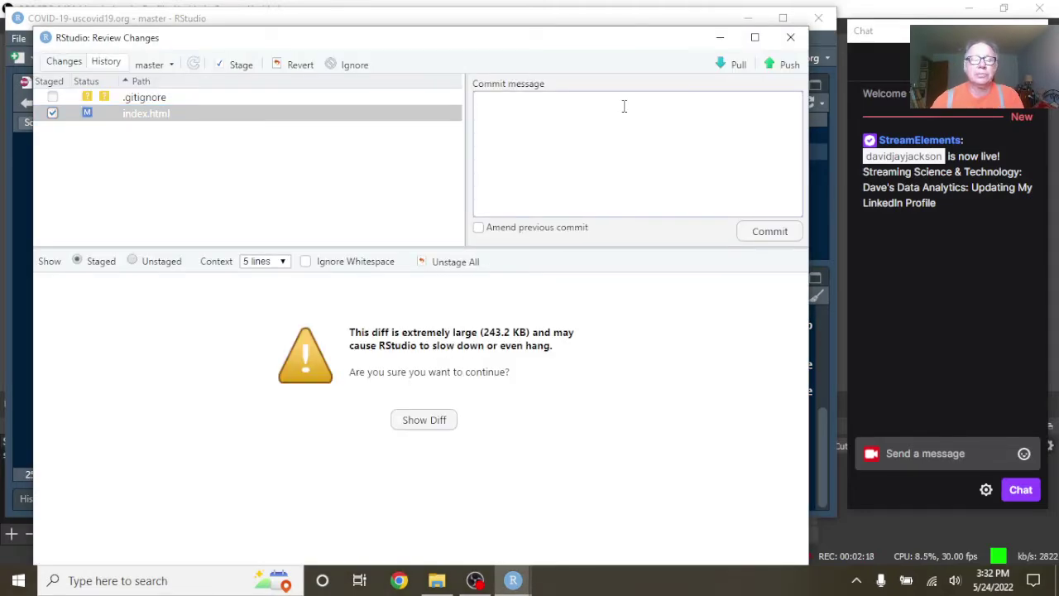
left_click(623, 106)
type("Upda")
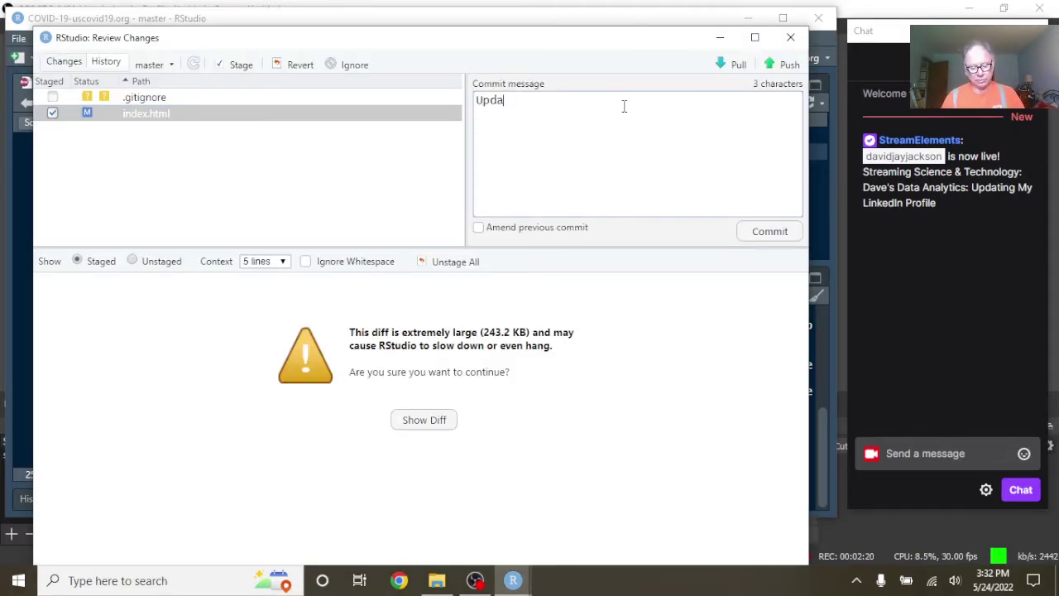
type("ted 2")
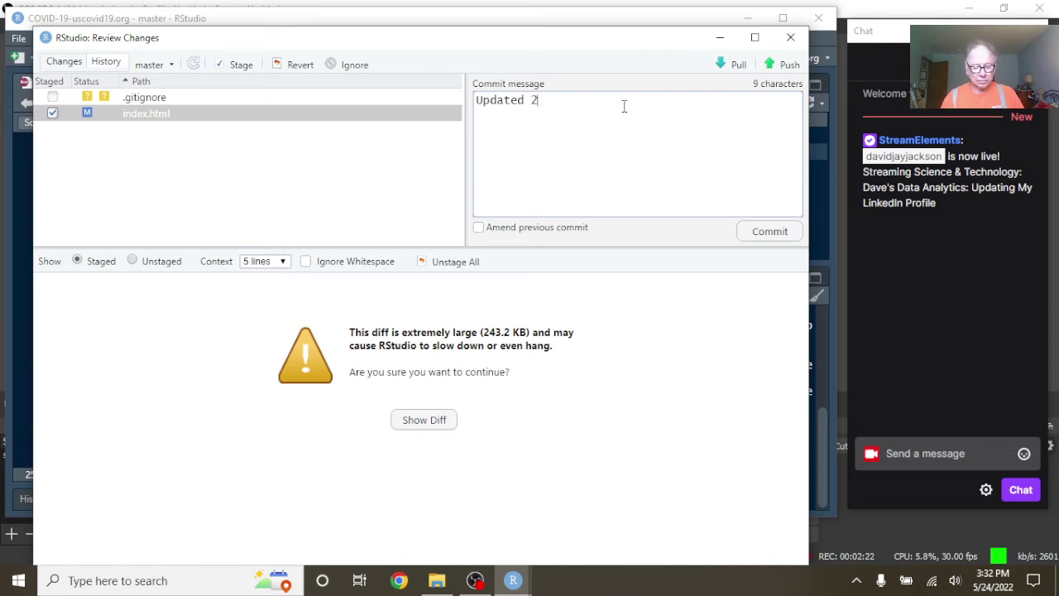
type("022-05-2")
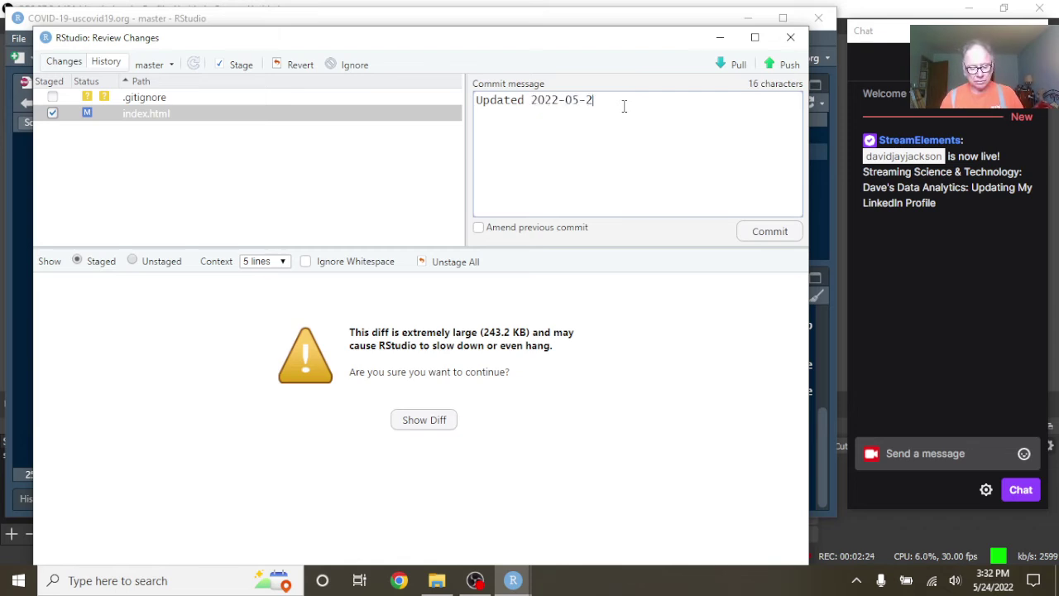
type("4")
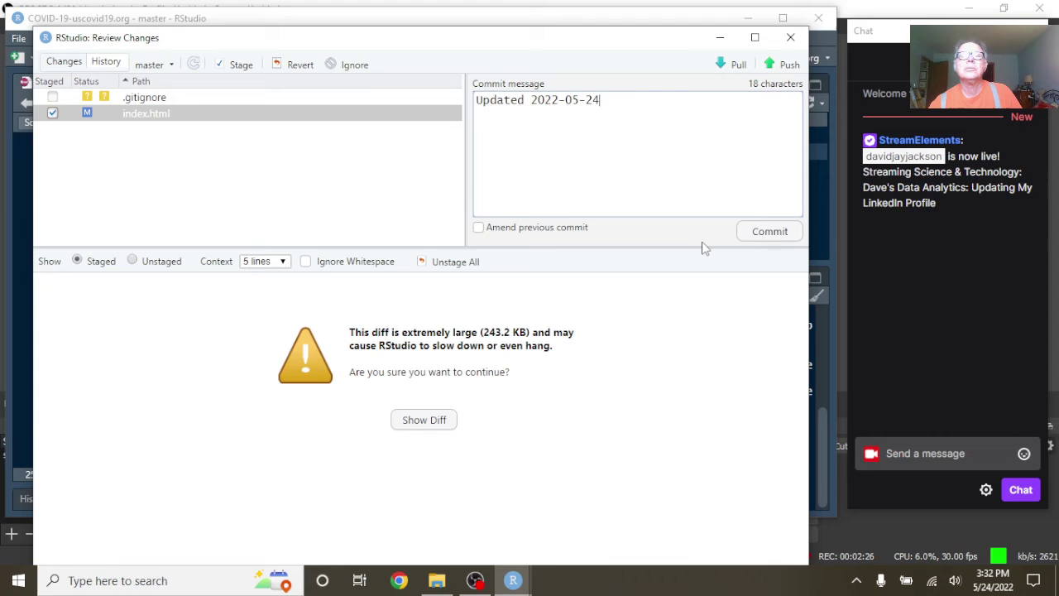
left_click(765, 233)
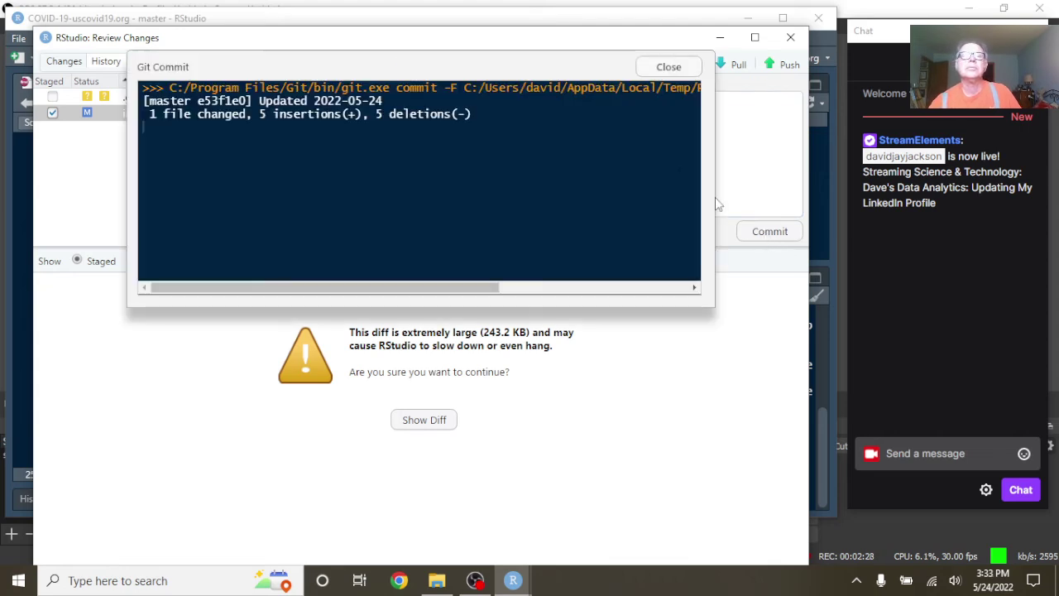
left_click(666, 70)
- Push the commit to the remote master branch, push once more as a check, and close the Review Changes window
left_click(783, 67)
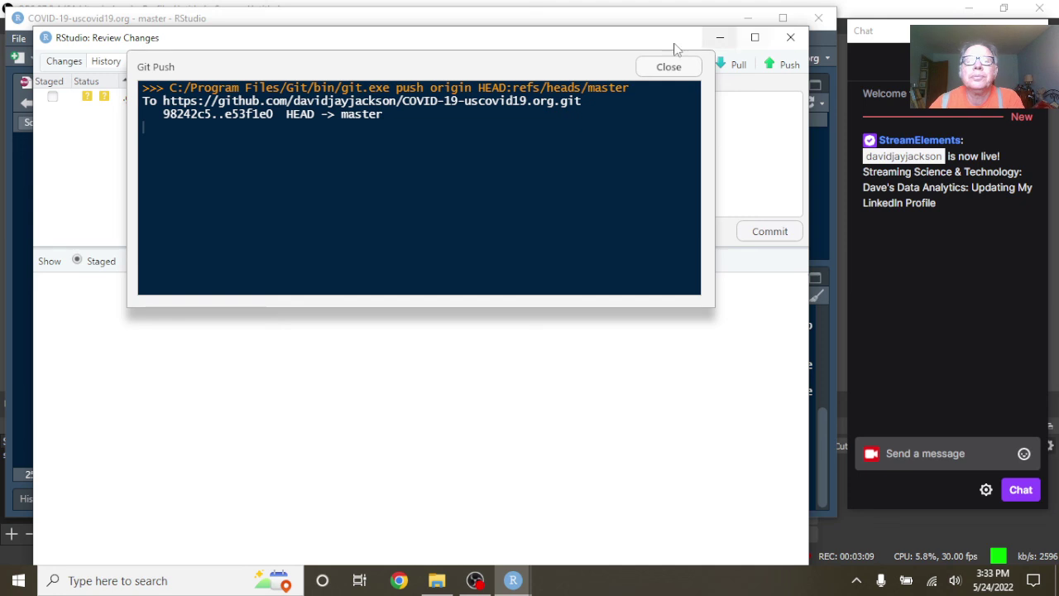
left_click(669, 67)
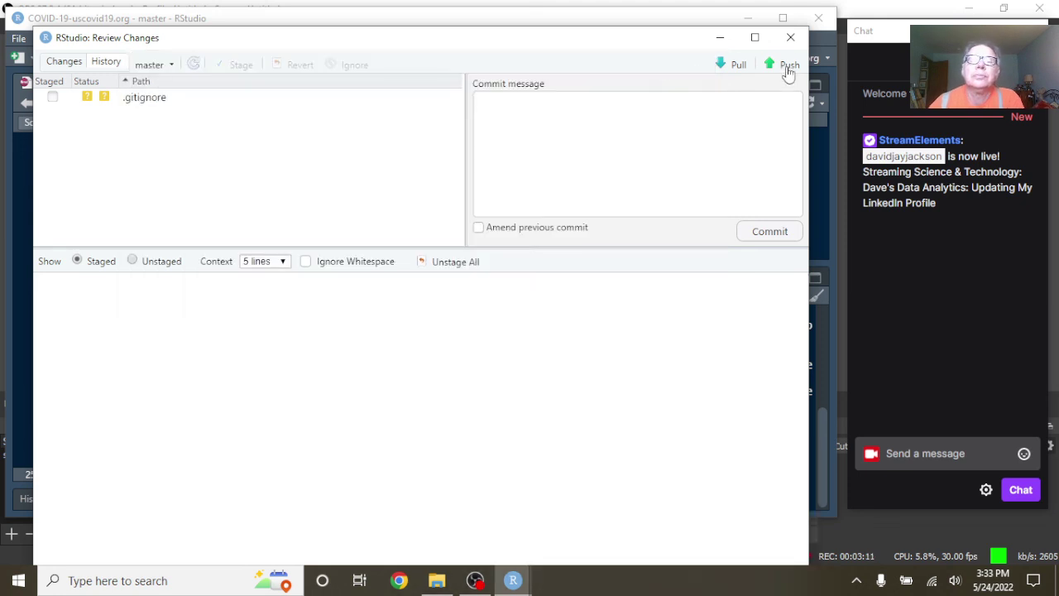
left_click(786, 66)
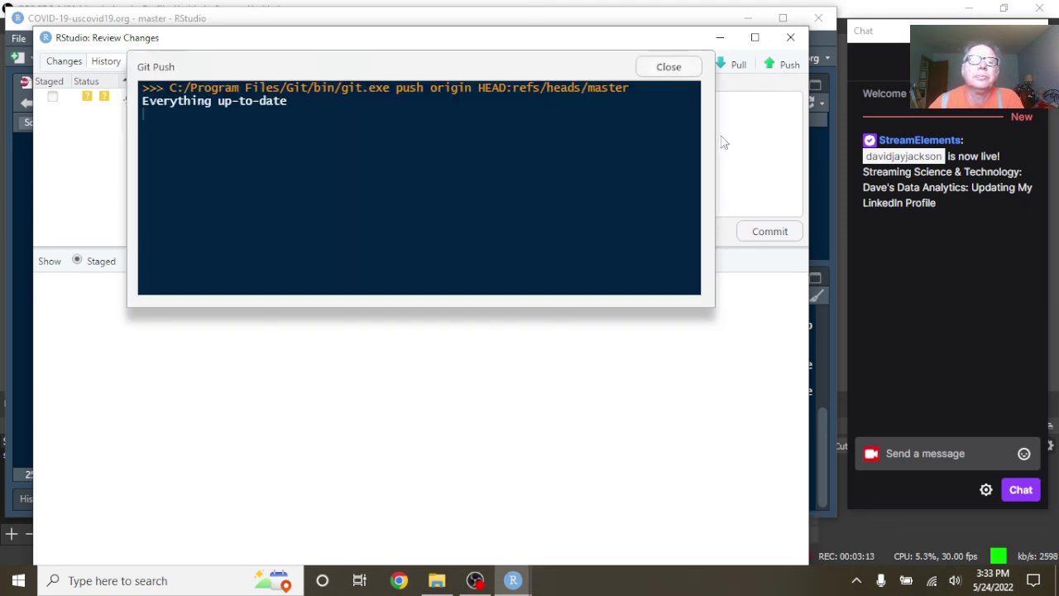
left_click(667, 68)
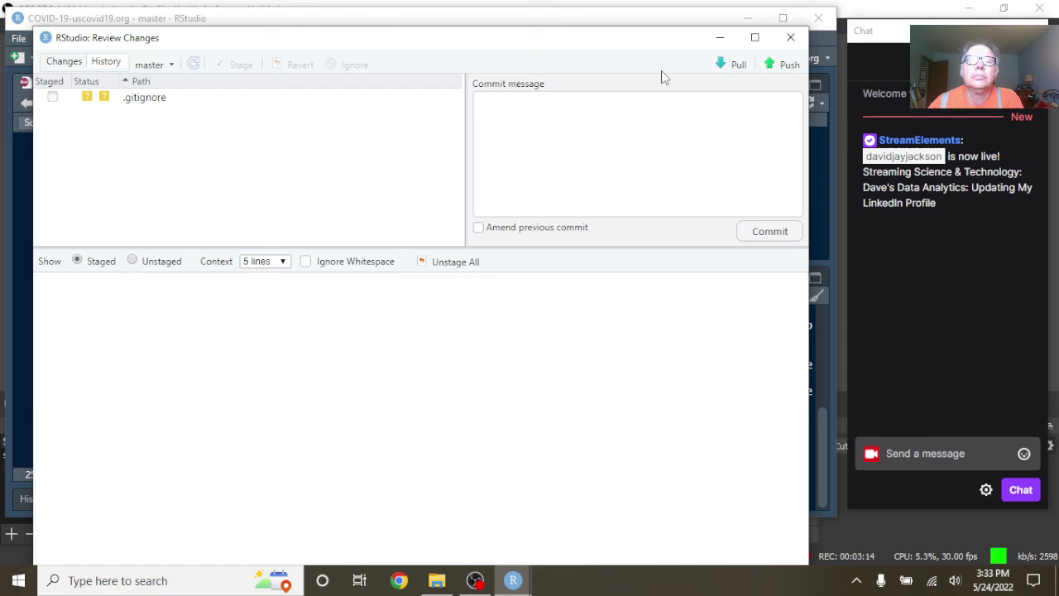
left_click(790, 37)
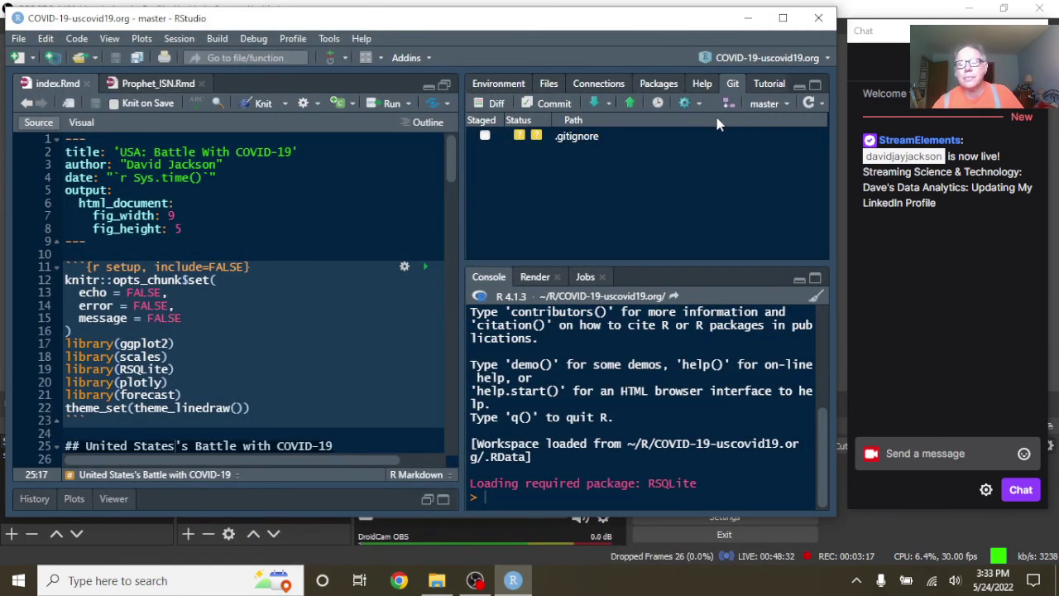